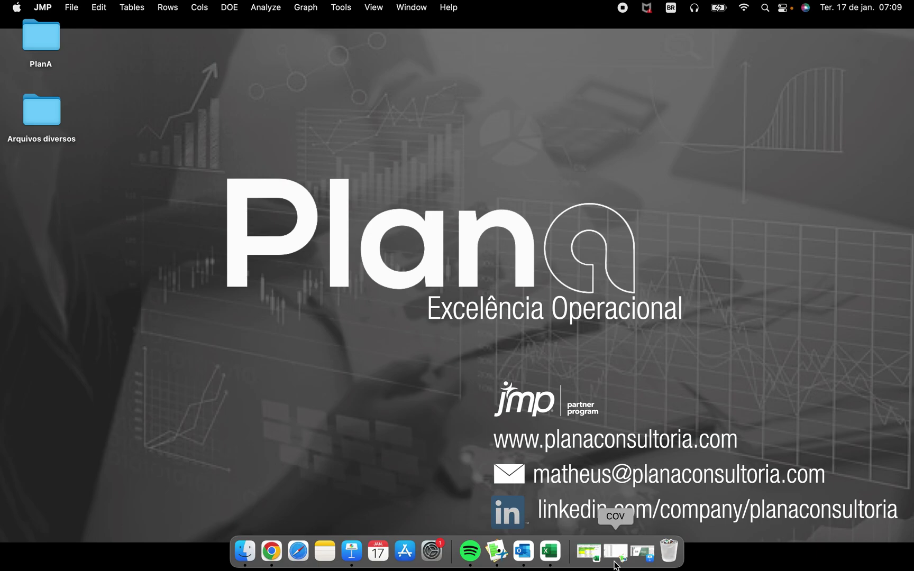
- Restore the COV data table window from the Dock
click(614, 550)
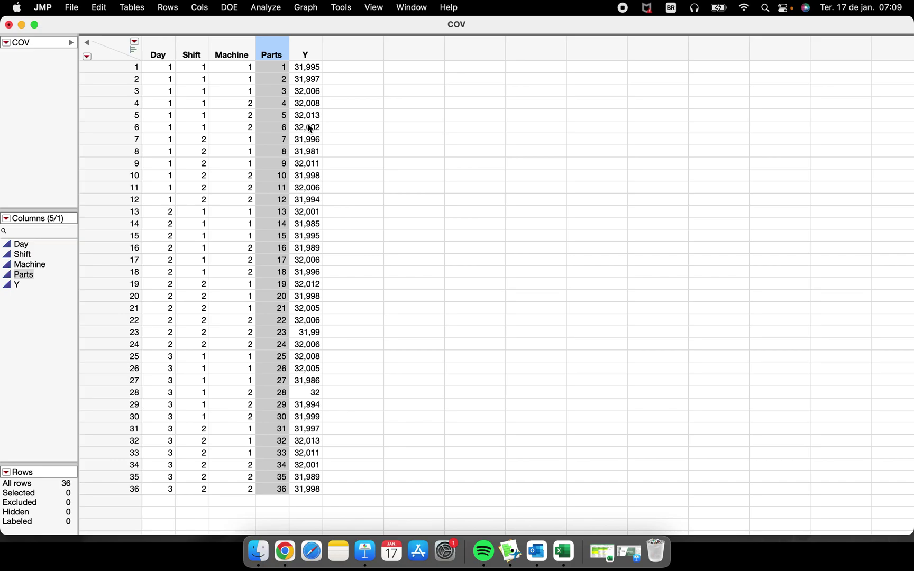
- Select the Y column and launch the XBar Control Chart dialog
click(317, 51)
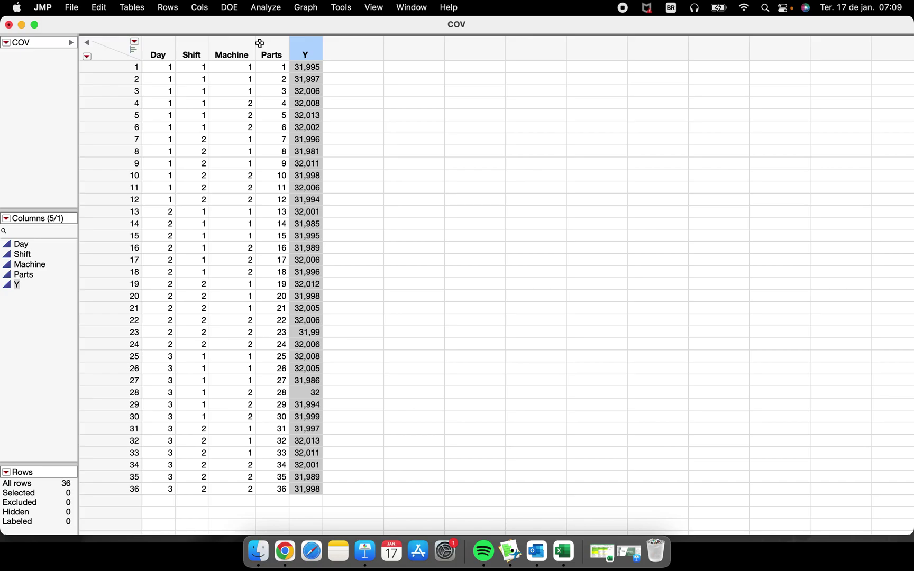
click(270, 9)
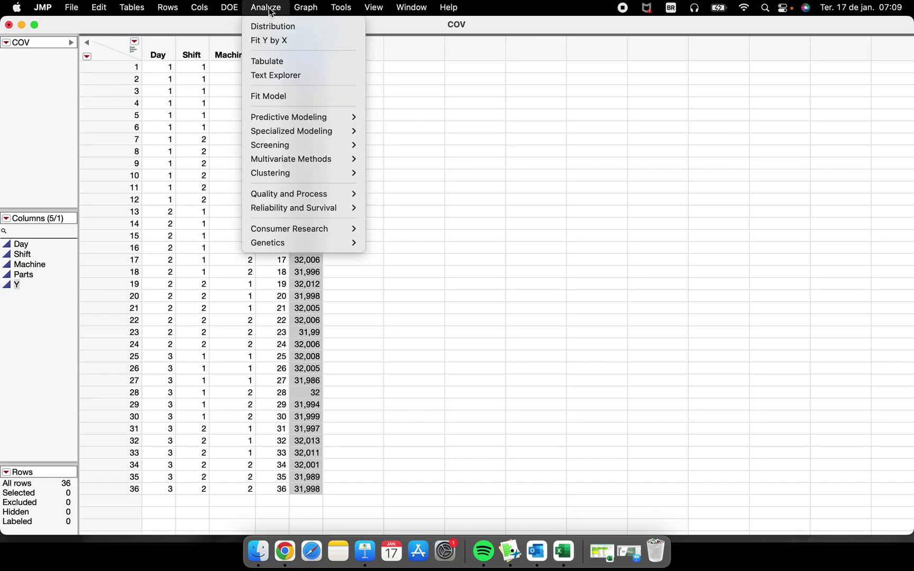
mouse_move(354, 194)
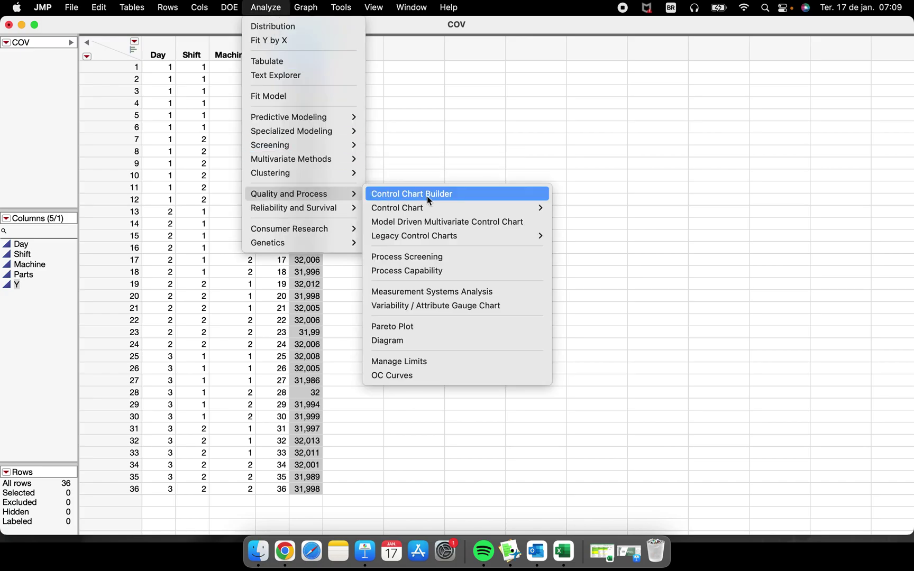
mouse_move(471, 210)
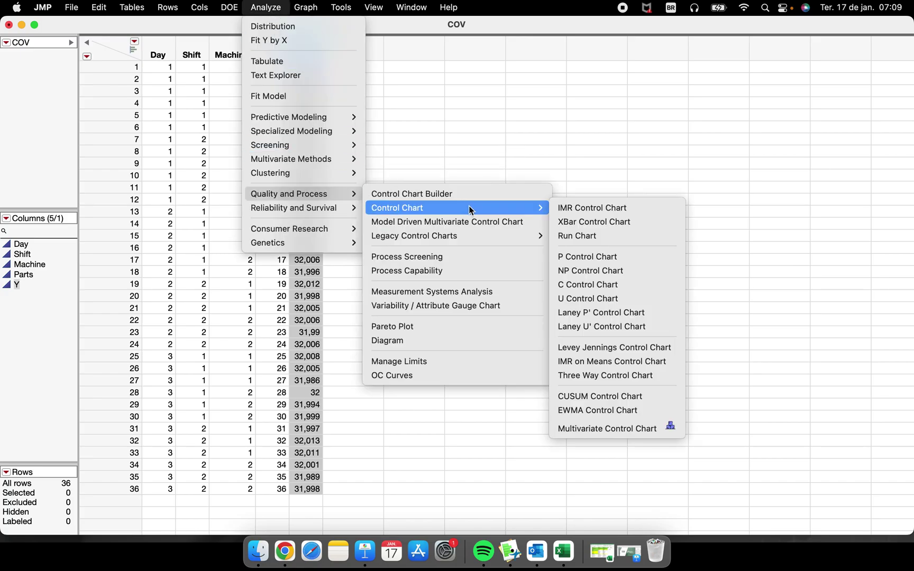
click(591, 225)
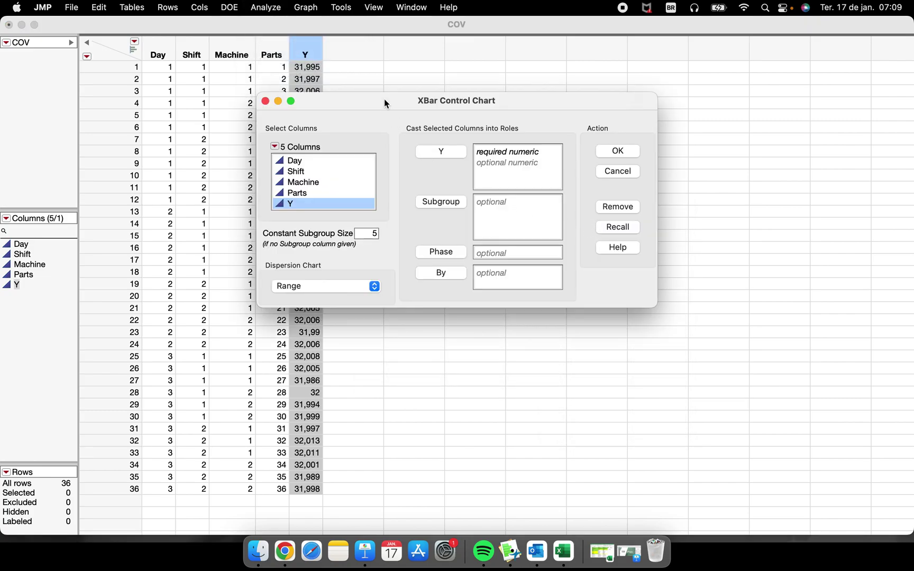
- Assign Y as the charted column with a constant subgroup size of 3
drag(385, 103, 482, 90)
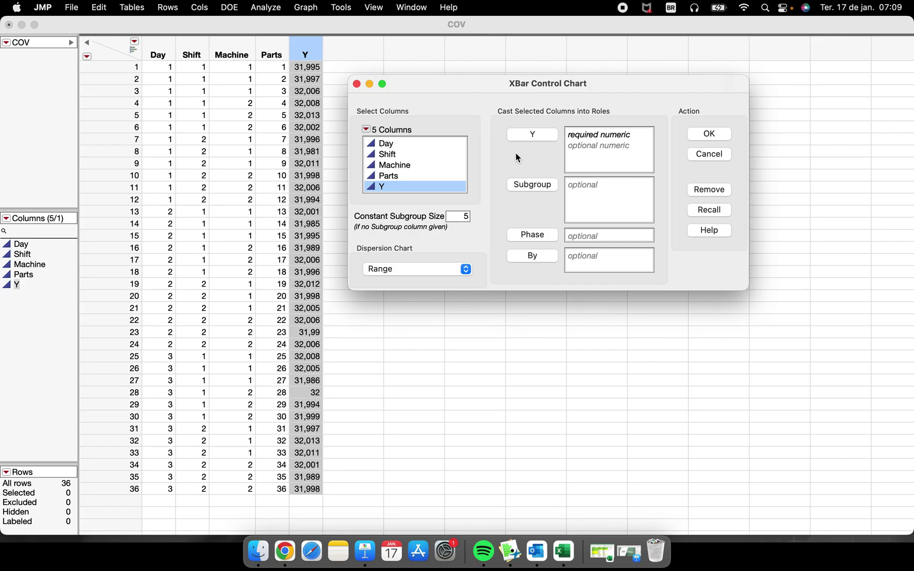
click(403, 189)
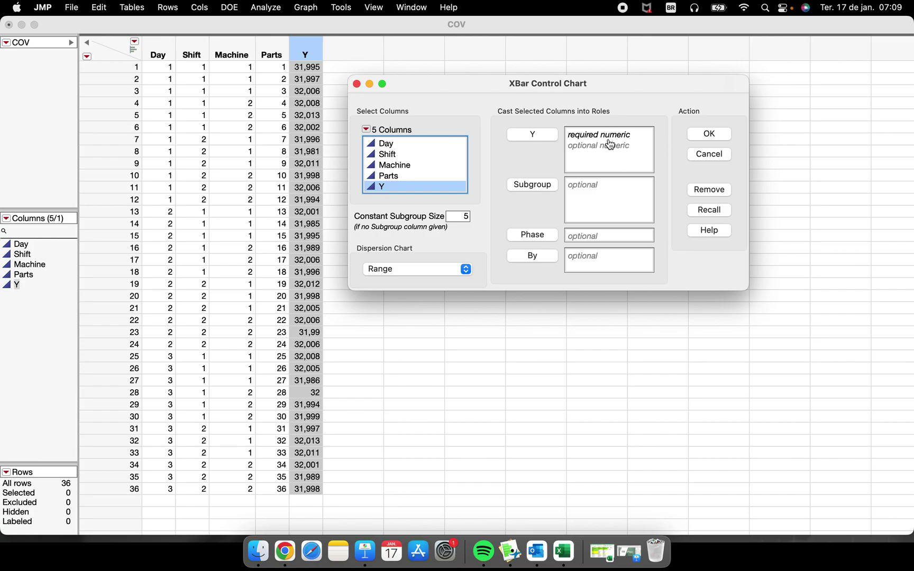
click(532, 136)
mouse_move(486, 209)
mouse_down()
mouse_move(350, 207)
mouse_move(354, 278)
mouse_move(382, 290)
mouse_move(490, 288)
mouse_move(482, 206)
mouse_up()
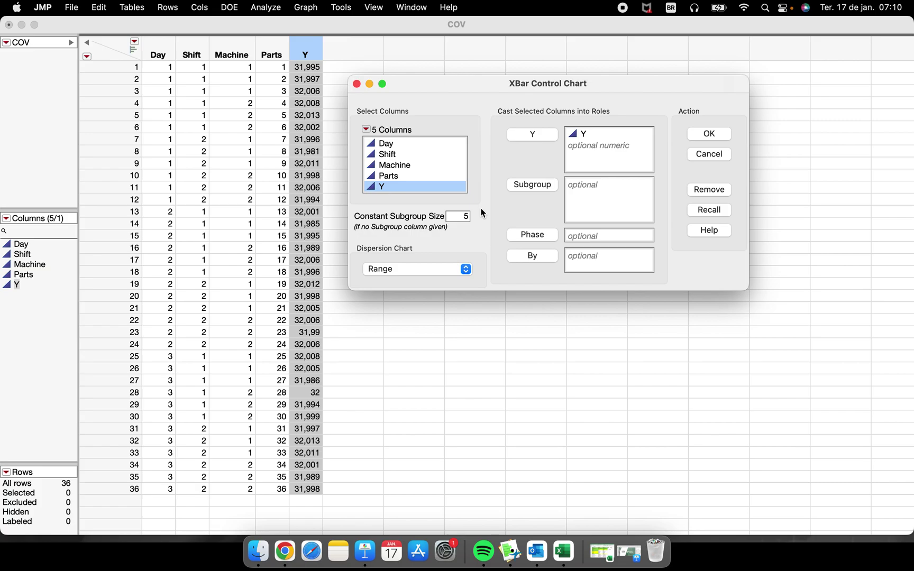
mouse_move(483, 212)
mouse_down()
mouse_move(355, 213)
mouse_move(360, 222)
mouse_move(443, 227)
mouse_move(480, 222)
mouse_up()
mouse_move(505, 201)
mouse_down()
mouse_move(607, 227)
mouse_move(673, 208)
mouse_move(621, 158)
mouse_move(507, 165)
mouse_move(513, 194)
mouse_move(441, 213)
mouse_move(481, 210)
mouse_up()
double_click(455, 218)
text(3)
click(482, 237)
- Create the XBar & R chart of Y and reposition its window
click(705, 137)
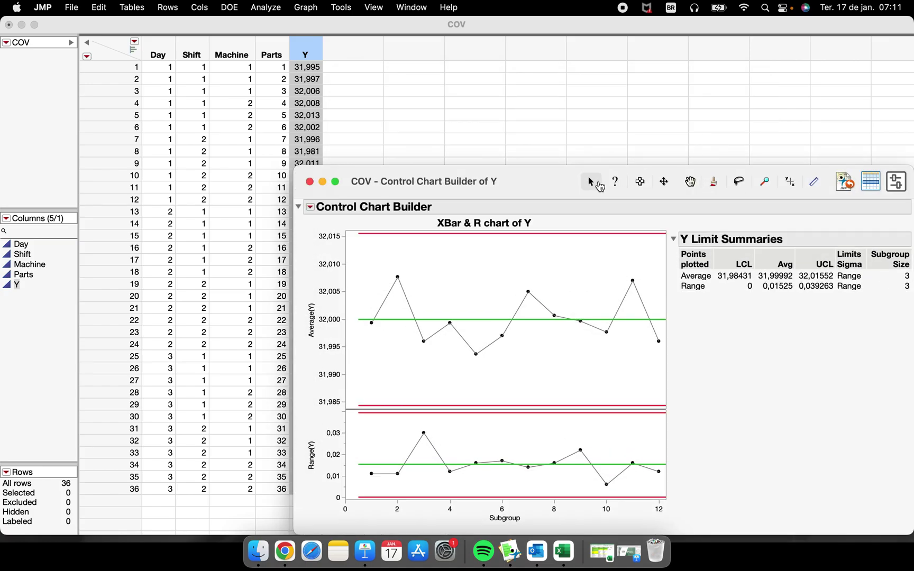
drag(526, 184, 250, 61)
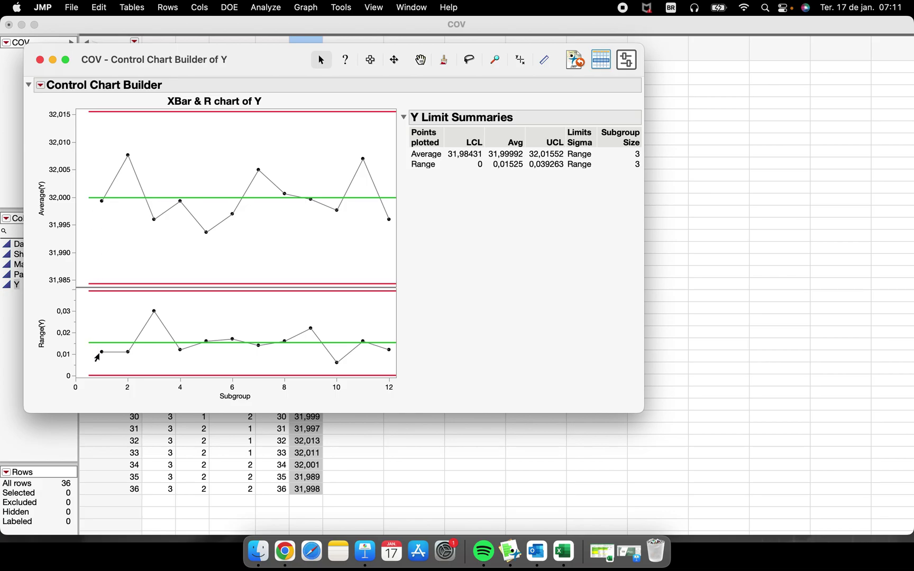
mouse_move(431, 184)
mouse_down()
mouse_move(611, 185)
mouse_move(684, 139)
mouse_move(519, 96)
mouse_move(391, 145)
mouse_move(557, 180)
mouse_up()
mouse_move(238, 71)
mouse_down()
mouse_move(219, 68)
mouse_move(231, 56)
mouse_up()
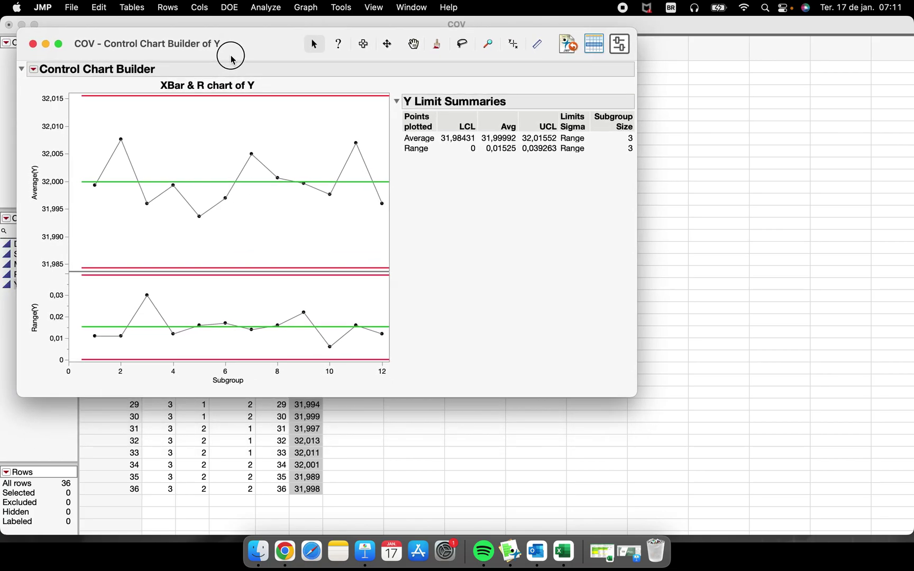
- Launch a new XBar Control Chart dialog with the previous Y and subgroup-3 settings recalled
click(271, 8)
mouse_move(339, 193)
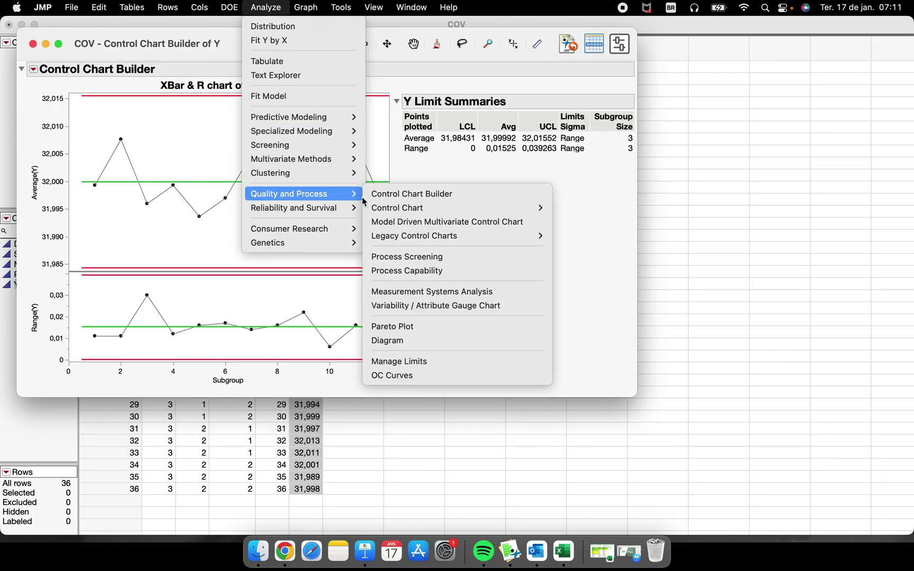
mouse_move(479, 207)
click(582, 227)
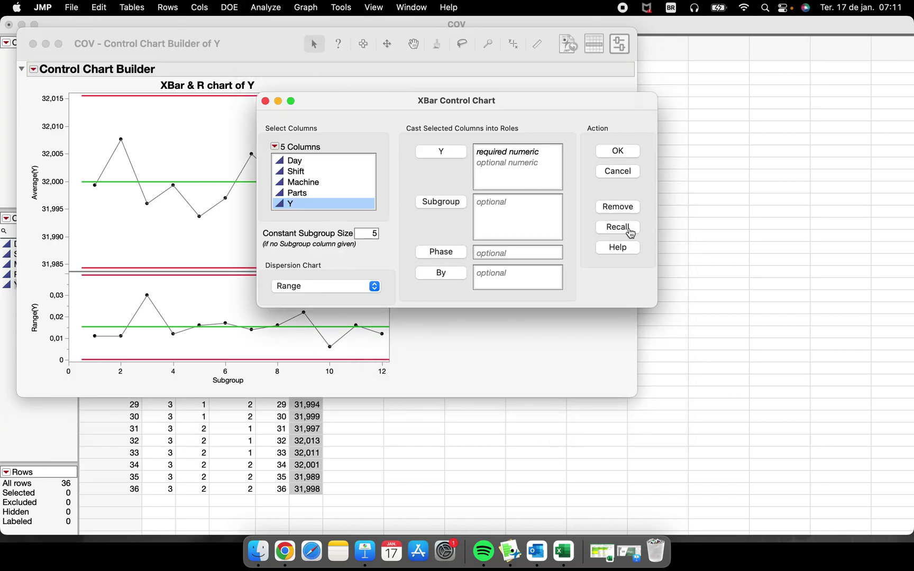
click(618, 227)
- Create an XBar & S chart of Y using Standard Deviation as the dispersion chart
drag(402, 102, 593, 71)
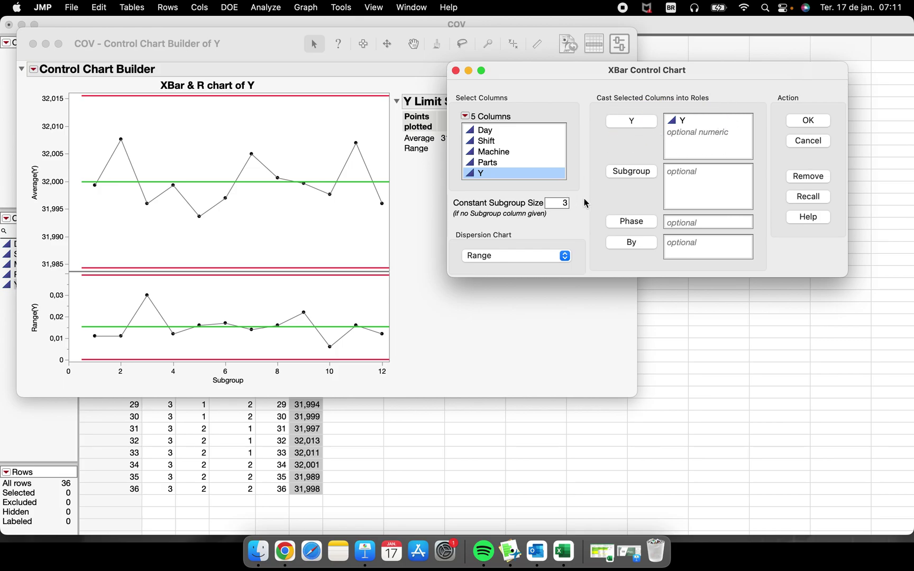
click(517, 259)
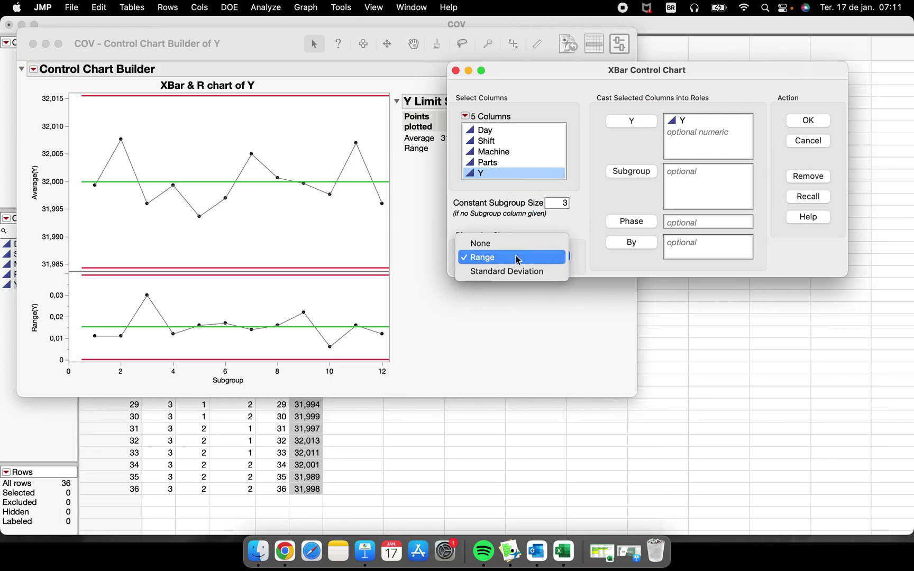
click(540, 271)
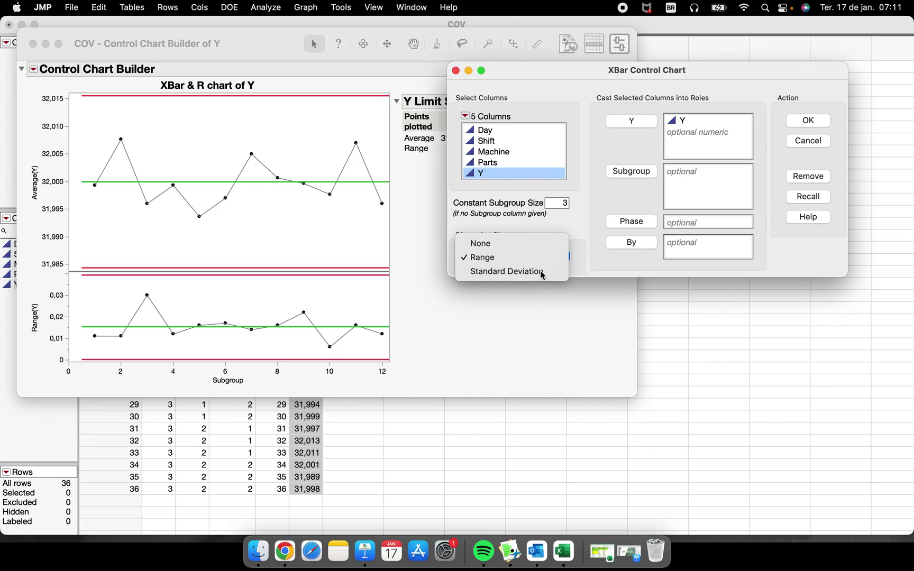
click(798, 125)
mouse_move(504, 192)
mouse_down()
mouse_move(490, 126)
mouse_move(482, 224)
mouse_move(638, 194)
mouse_move(516, 183)
mouse_up()
- Arrange the XBar & R and XBar & S chart windows side by side
drag(263, 55, 244, 44)
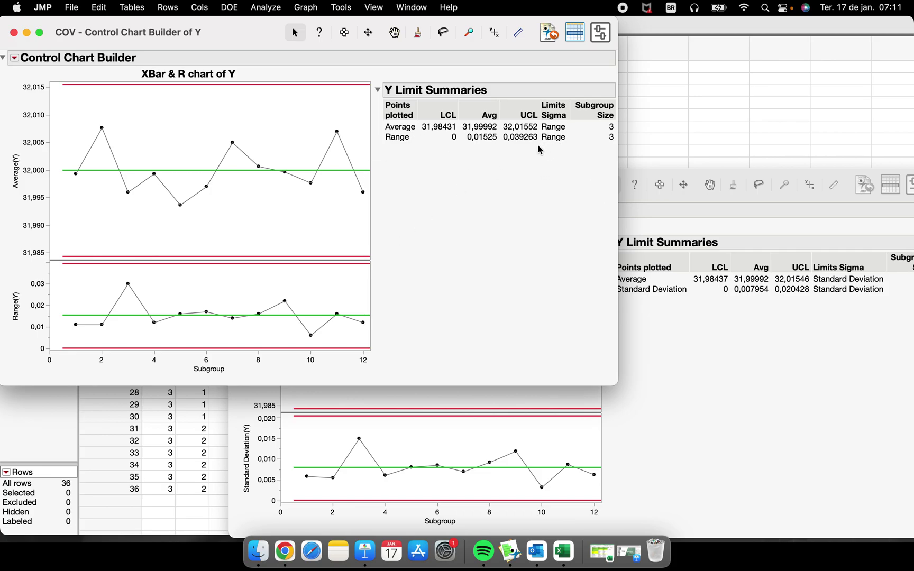
mouse_move(540, 146)
mouse_down()
mouse_move(566, 144)
mouse_move(560, 133)
mouse_move(542, 140)
mouse_up()
mouse_move(599, 147)
mouse_down()
mouse_move(615, 144)
mouse_move(601, 135)
mouse_up()
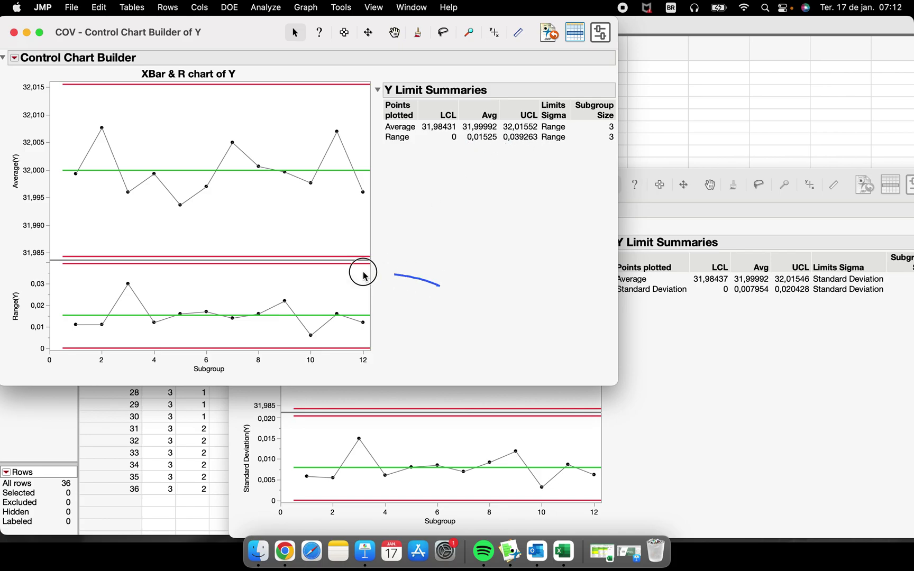
mouse_move(364, 275)
mouse_down()
mouse_move(80, 288)
mouse_move(128, 351)
mouse_move(409, 298)
mouse_move(208, 259)
mouse_up()
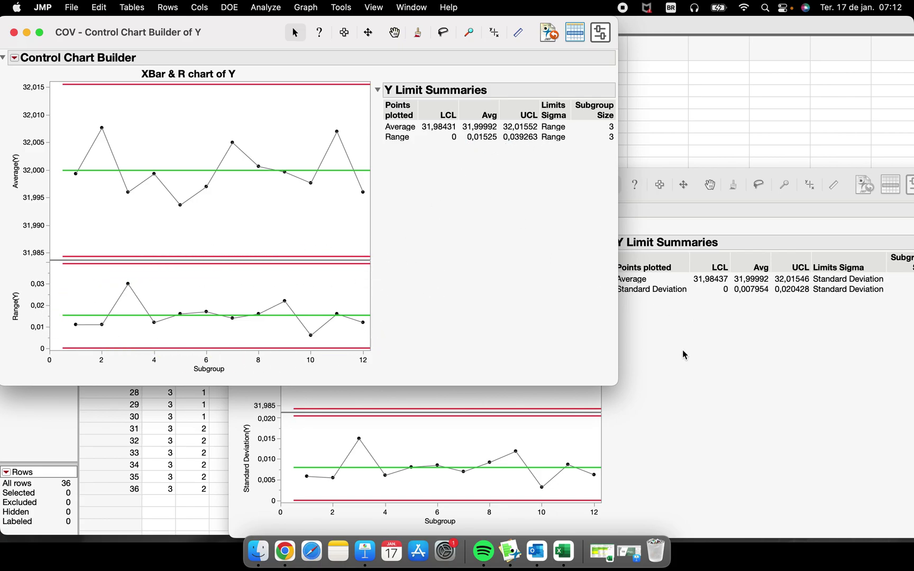
click(684, 383)
drag(556, 188, 475, 157)
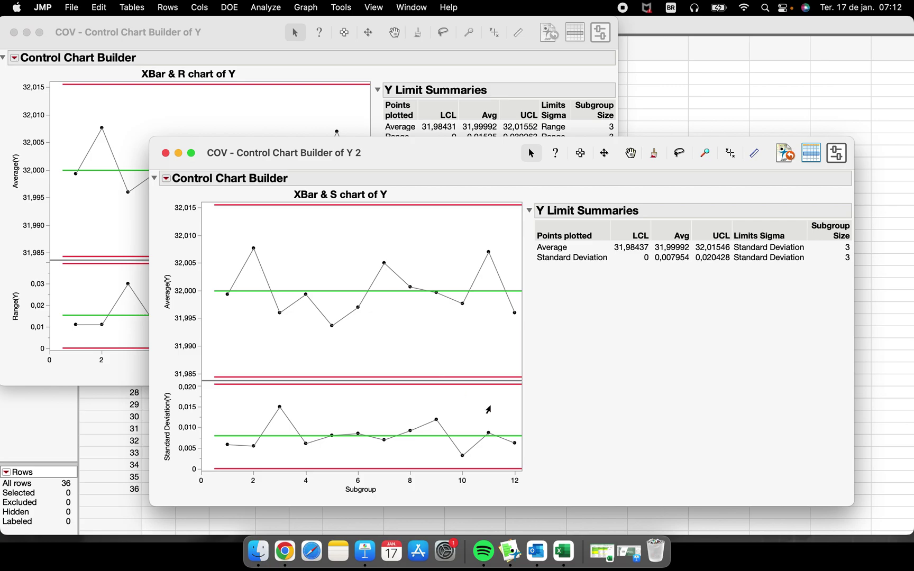
- Compare the two charts, then close the XBar & S and XBar & R windows
mouse_move(559, 385)
mouse_down()
mouse_move(222, 393)
mouse_move(192, 448)
mouse_move(256, 494)
mouse_move(507, 493)
mouse_move(550, 373)
mouse_up()
mouse_move(735, 269)
mouse_down()
mouse_move(807, 276)
mouse_move(814, 231)
mouse_move(711, 249)
mouse_move(783, 283)
mouse_up()
drag(548, 433, 173, 428)
mouse_move(745, 274)
mouse_down()
mouse_move(830, 254)
mouse_move(752, 278)
mouse_up()
drag(735, 269, 820, 271)
drag(449, 149, 490, 173)
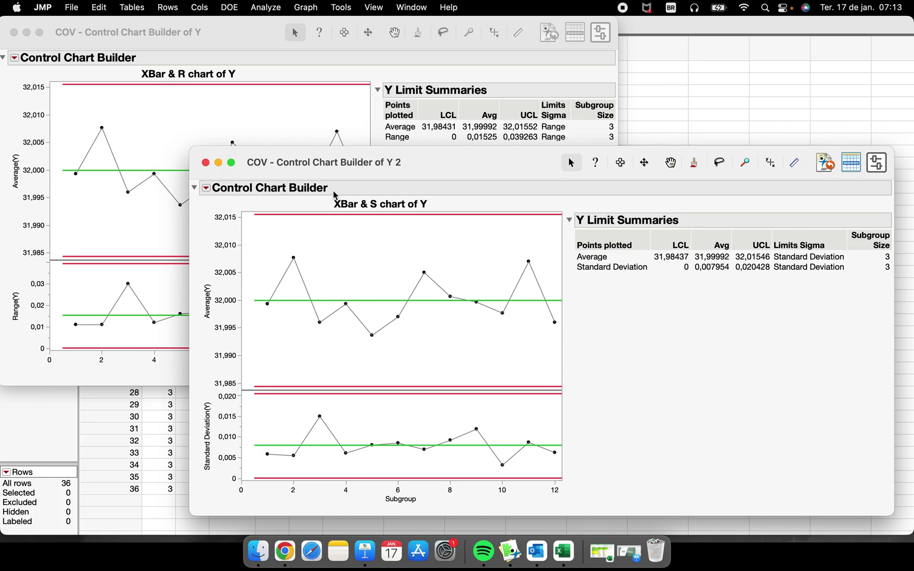
click(206, 163)
click(14, 33)
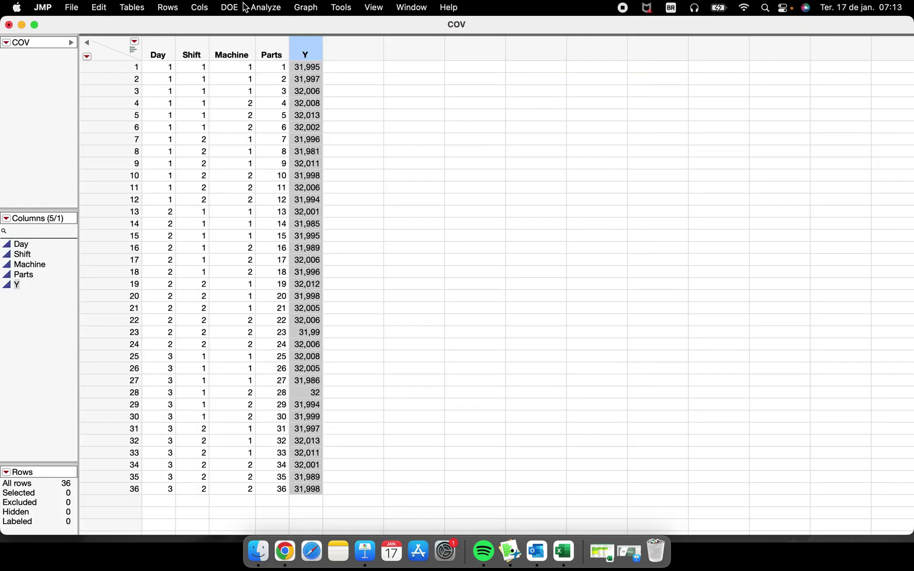
- Recall the XBar settings for Y, add Shift as the Phase variable, and run the chart
click(279, 10)
mouse_move(297, 195)
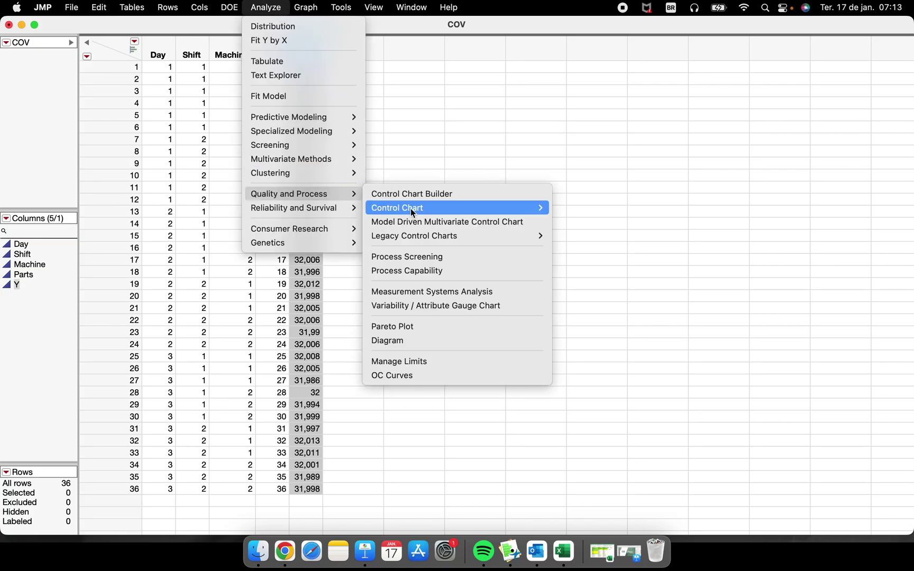
mouse_move(466, 211)
click(613, 225)
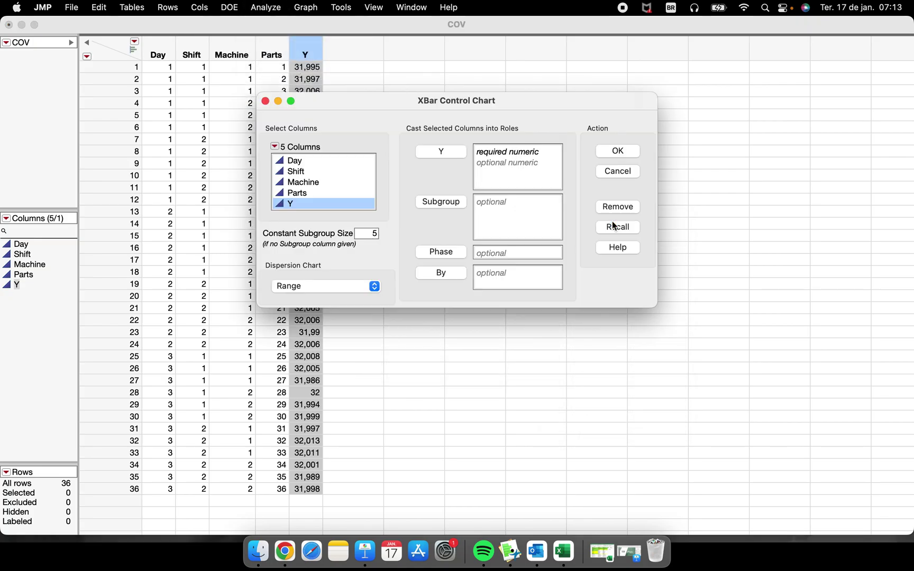
click(608, 229)
drag(335, 107, 442, 94)
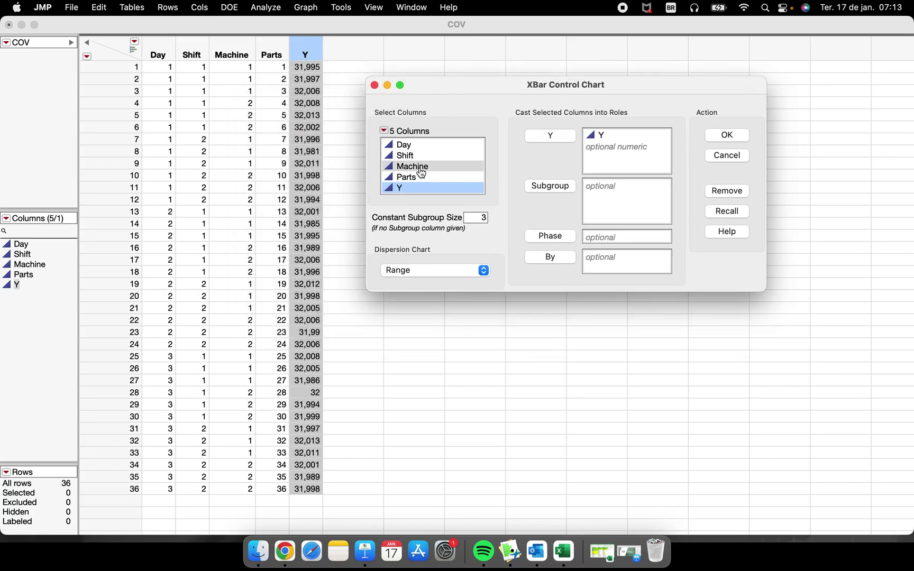
click(441, 156)
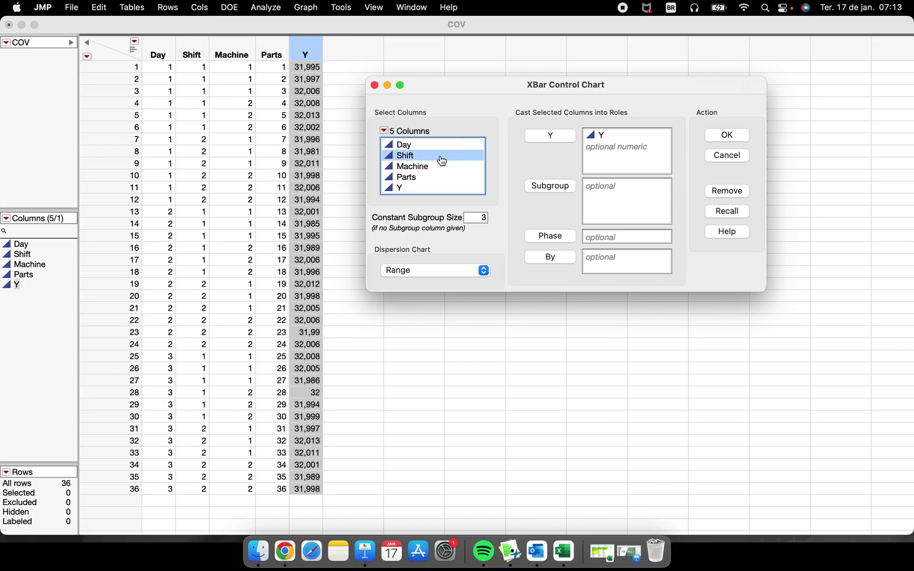
drag(432, 154, 632, 237)
mouse_move(552, 218)
mouse_down()
mouse_move(534, 265)
mouse_move(534, 198)
mouse_up()
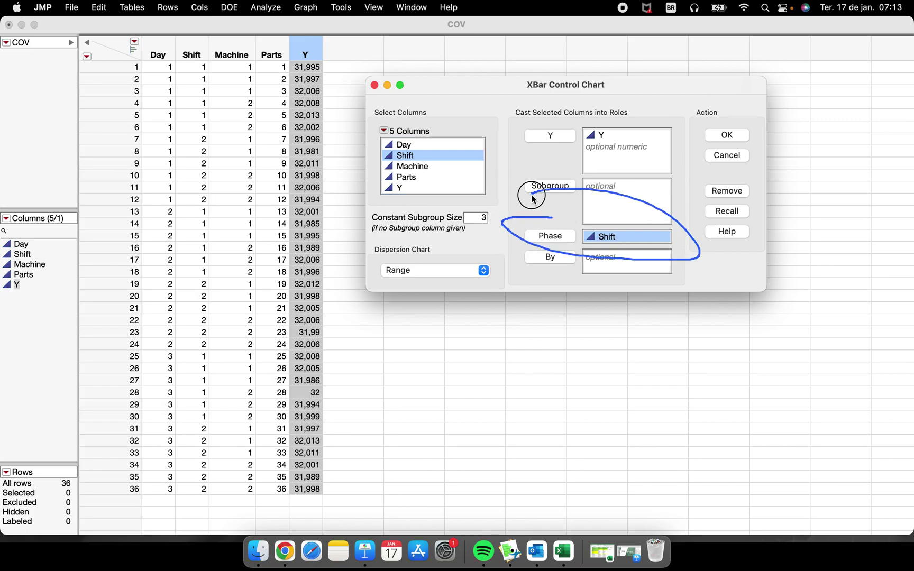
click(739, 138)
- Move the Shift-phased XBar & S chart window up and to the left
drag(553, 198, 437, 75)
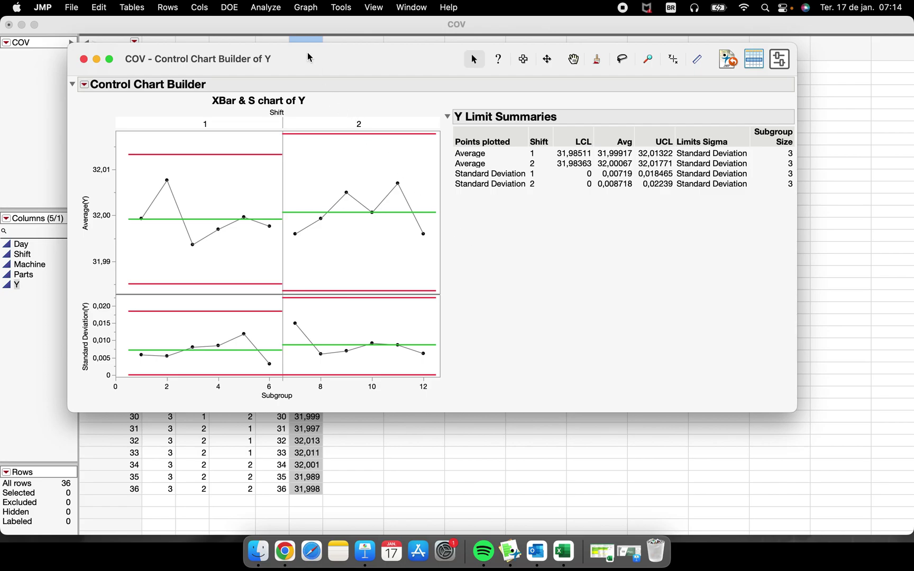
click(266, 8)
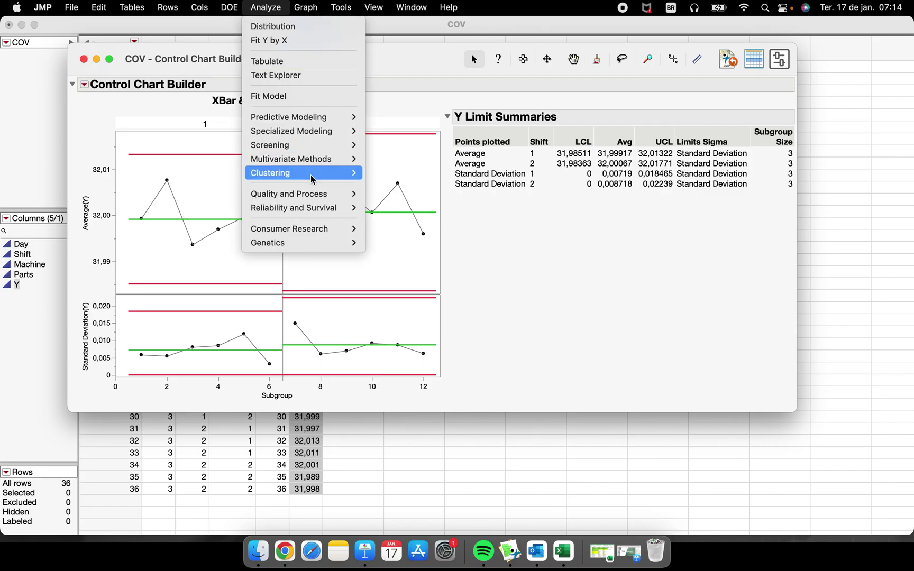
- Launch the XBar Control Chart dialog, recall the previous settings, and keep Range as dispersion
mouse_move(342, 195)
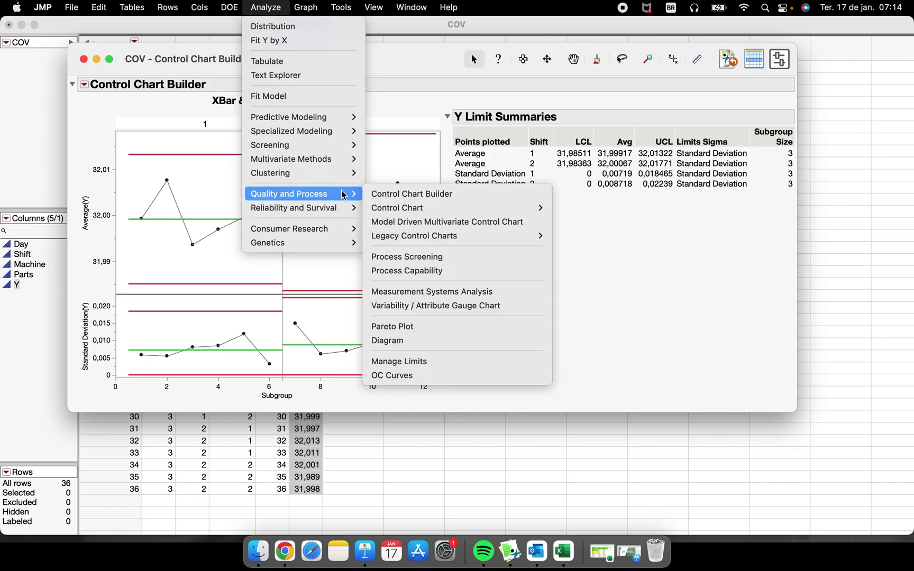
mouse_move(458, 208)
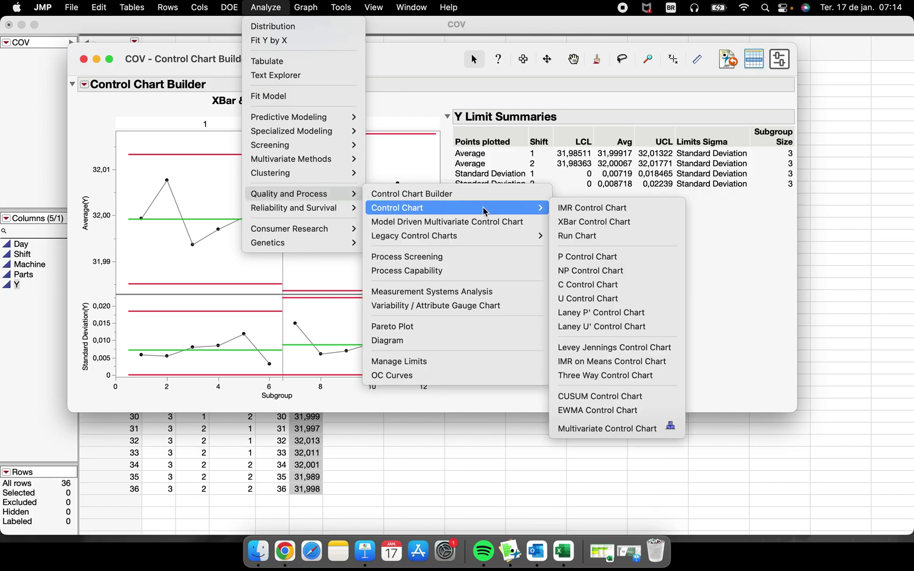
click(630, 222)
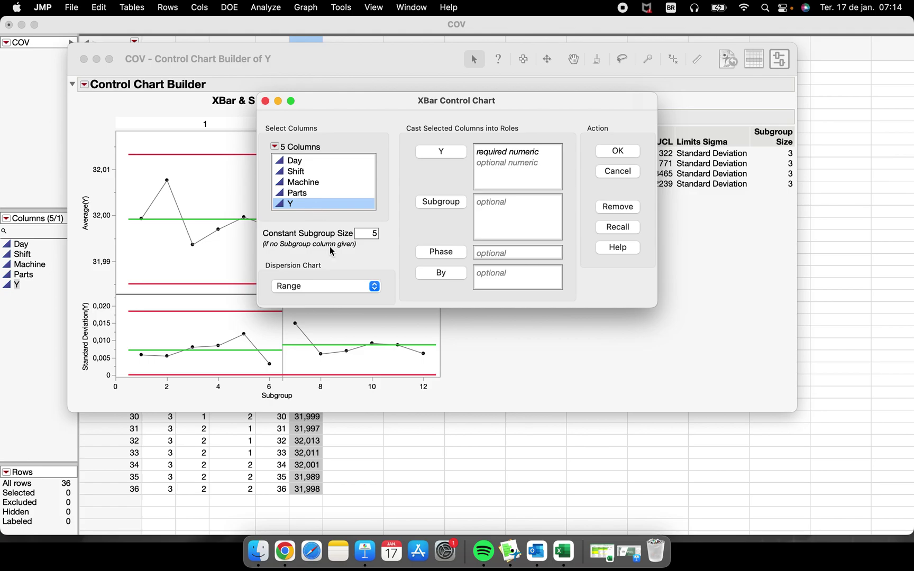
click(323, 286)
click(304, 287)
click(618, 227)
click(355, 286)
click(318, 291)
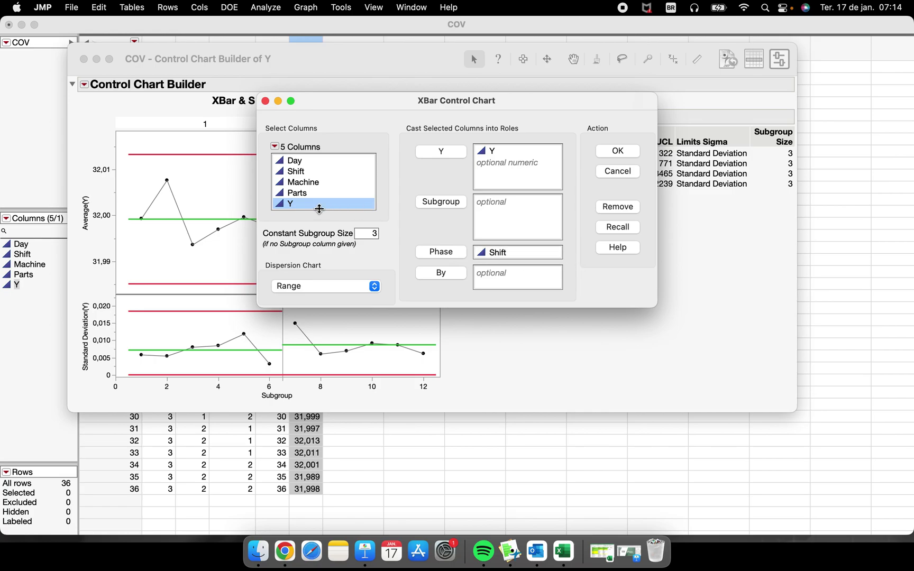
- Move Shift from Phase to By, create per-Shift charts, and maximize the report
click(526, 255)
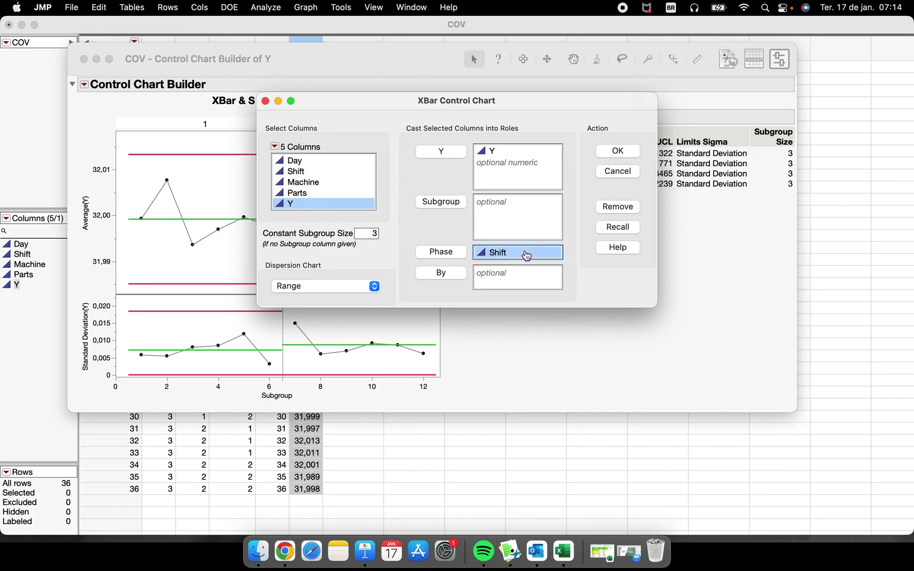
mouse_move(526, 255)
mouse_down()
mouse_move(526, 280)
mouse_move(569, 267)
mouse_move(490, 264)
mouse_move(572, 271)
mouse_move(402, 258)
mouse_move(595, 296)
mouse_move(519, 258)
mouse_up()
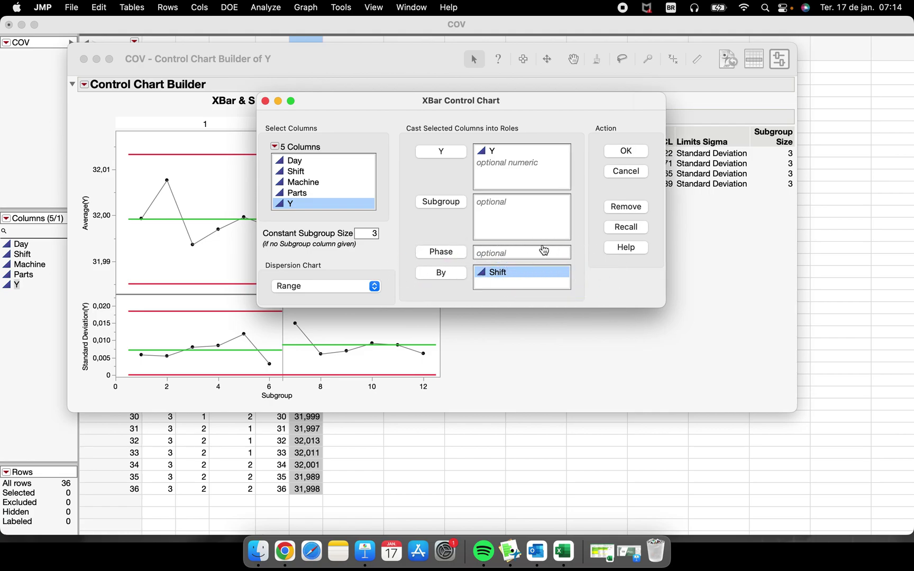
click(638, 153)
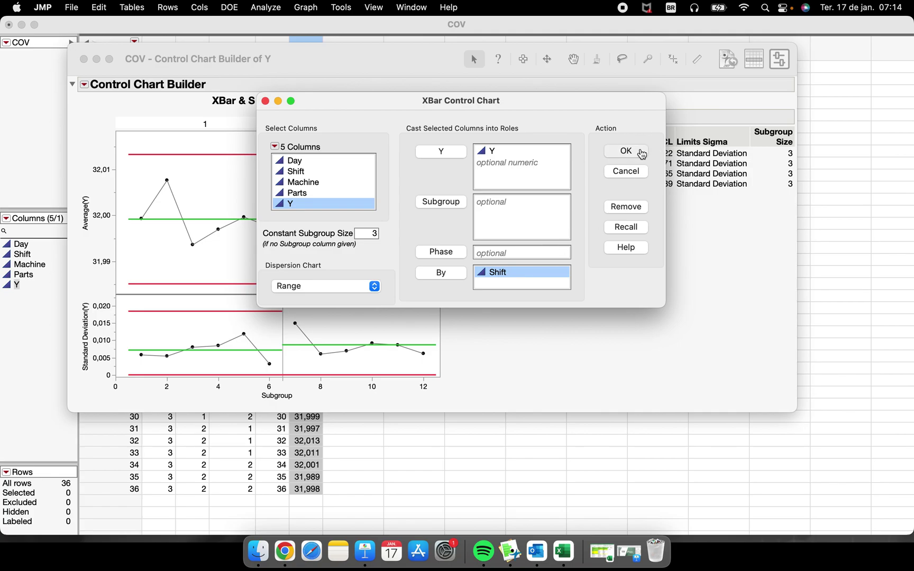
click(326, 32)
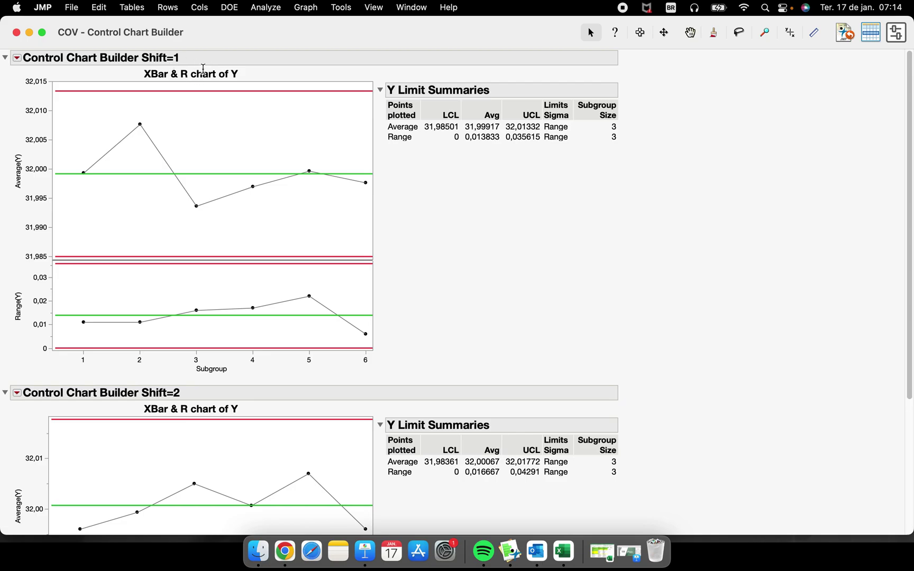
- Collapse and re-expand the Shift=1 and Shift=2 sections, then minimize both chart windows
click(5, 56)
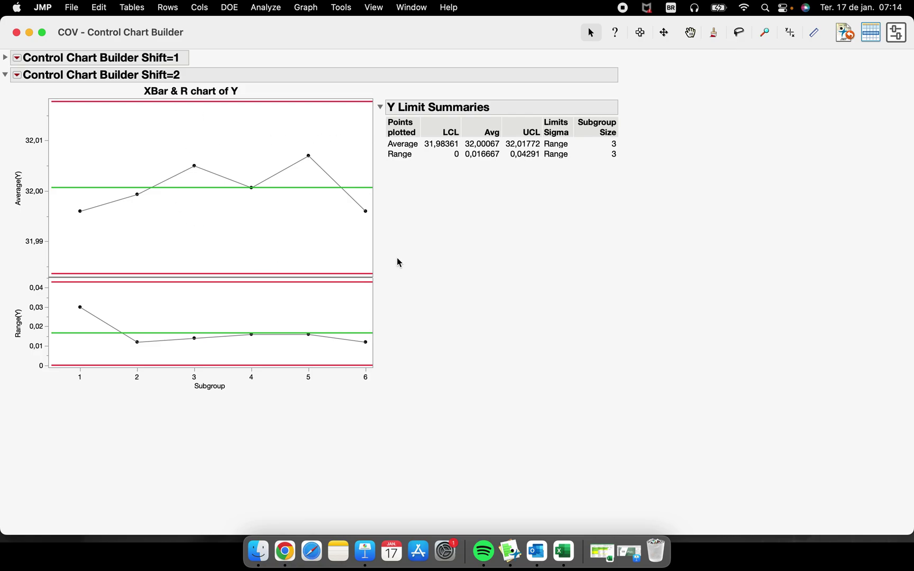
click(5, 74)
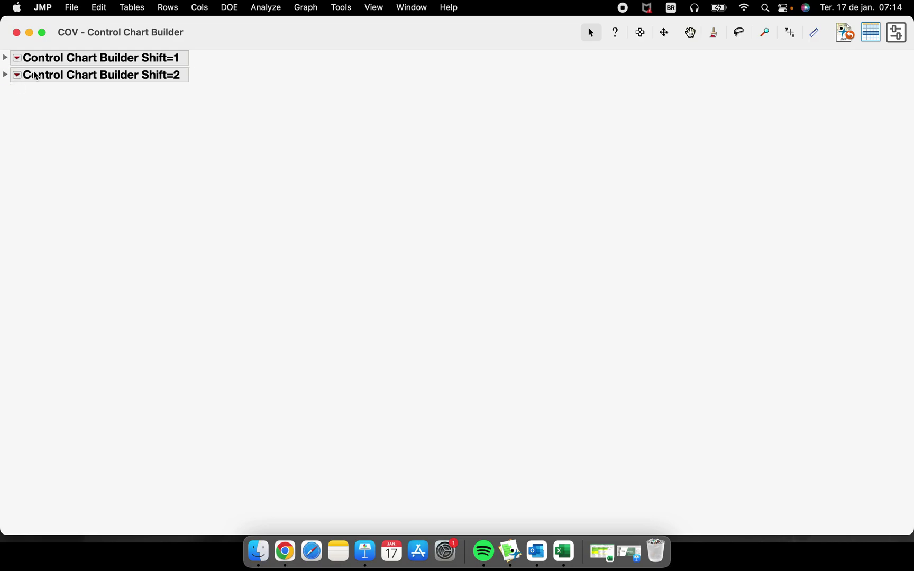
click(5, 57)
click(5, 393)
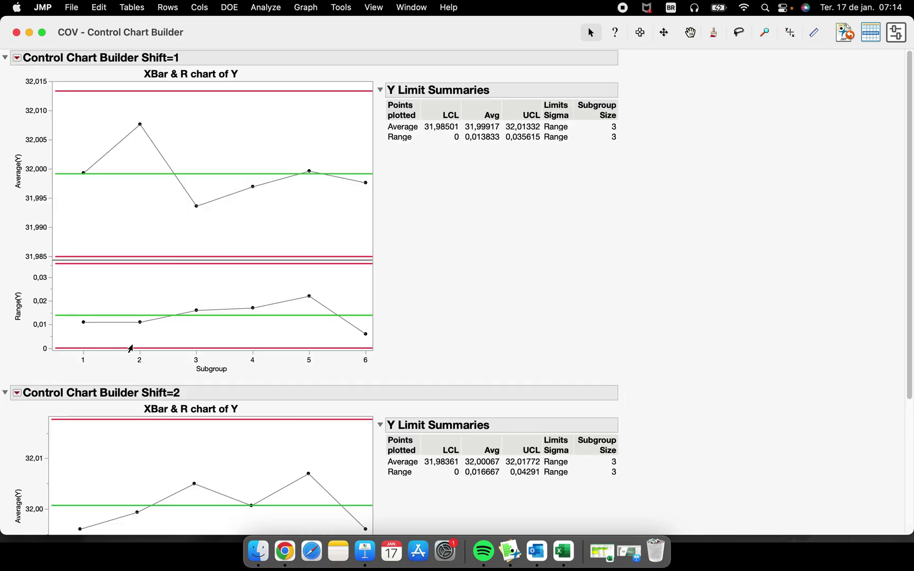
scroll(424, 275, down, 5)
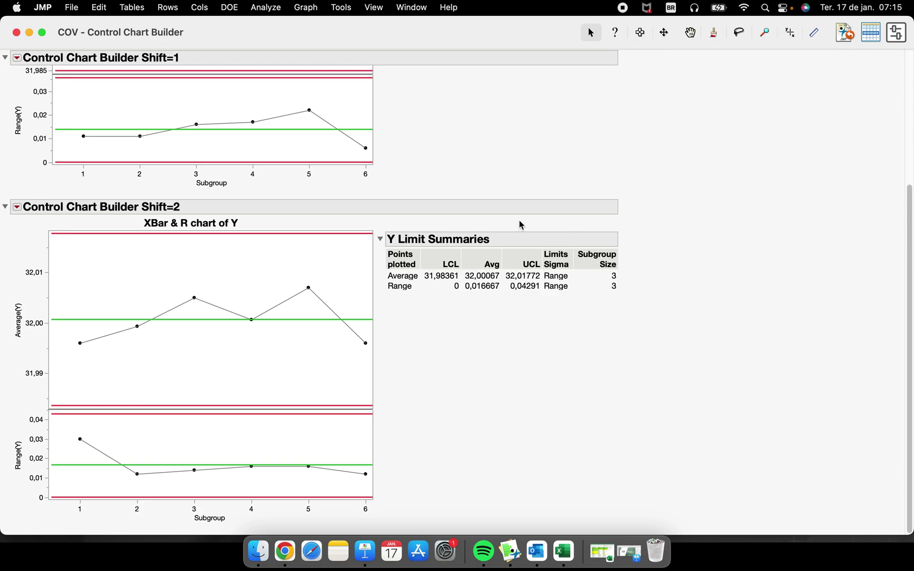
scroll(528, 226, up, 5)
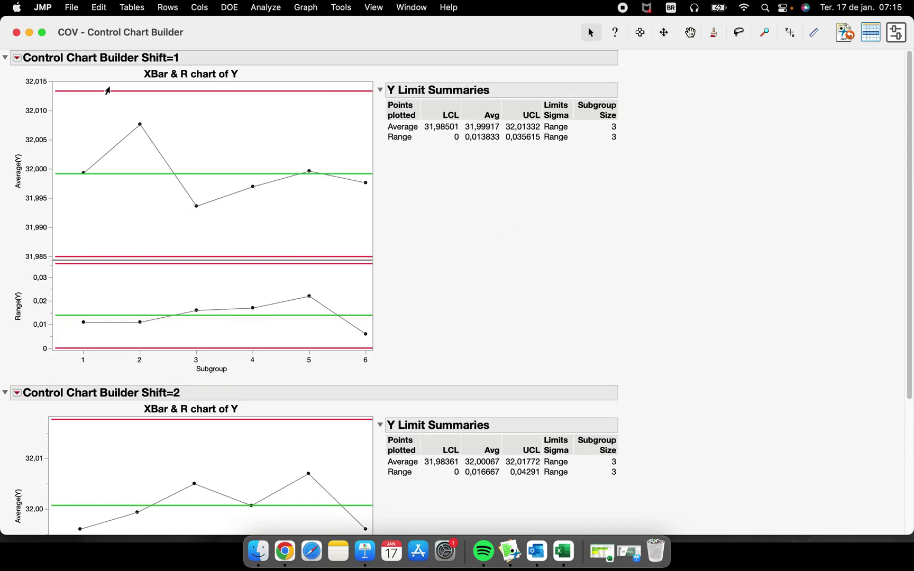
click(29, 34)
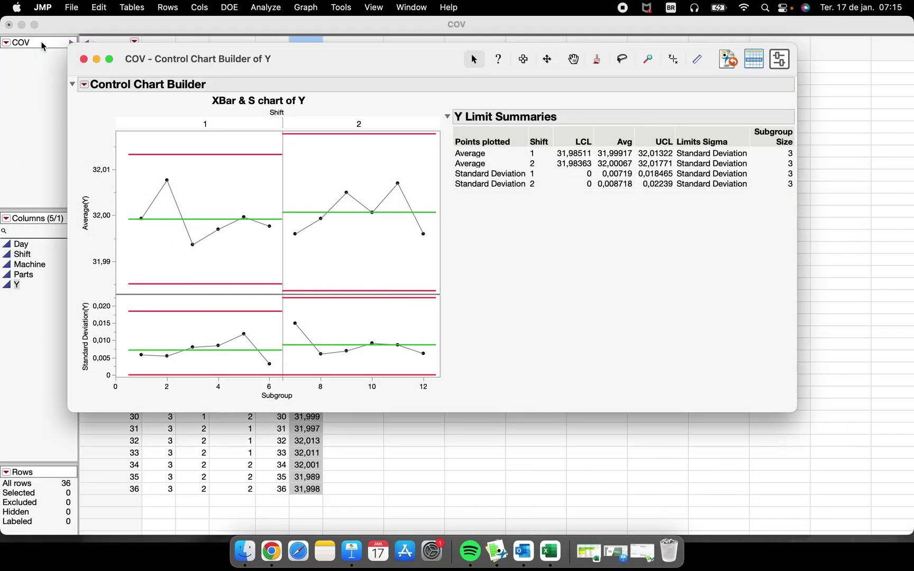
click(96, 59)
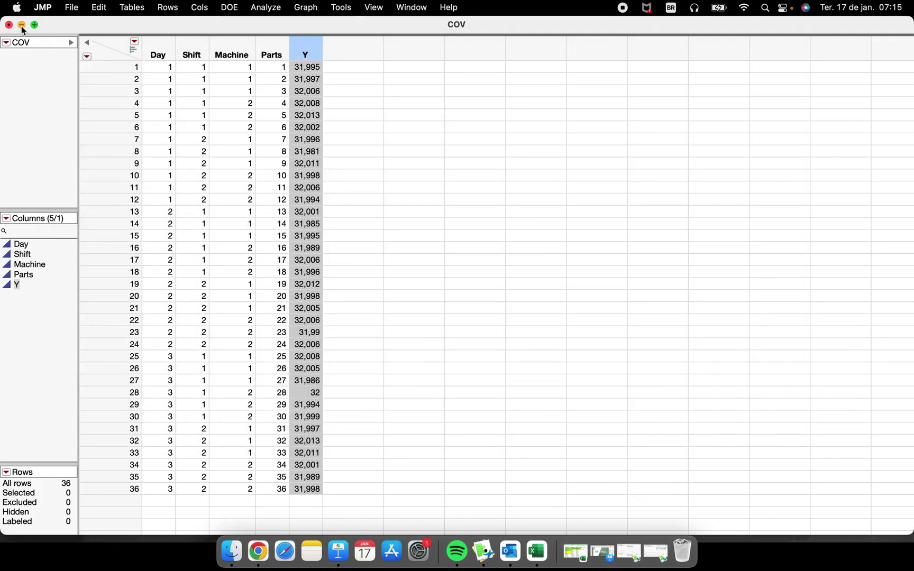
- Minimize the COV data table window so no JMP windows remain on the desktop
click(22, 27)
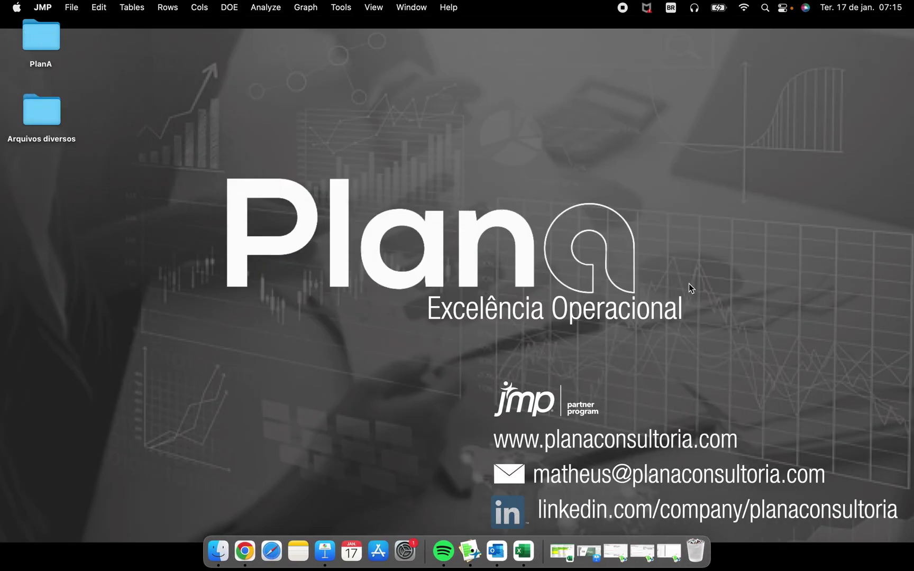